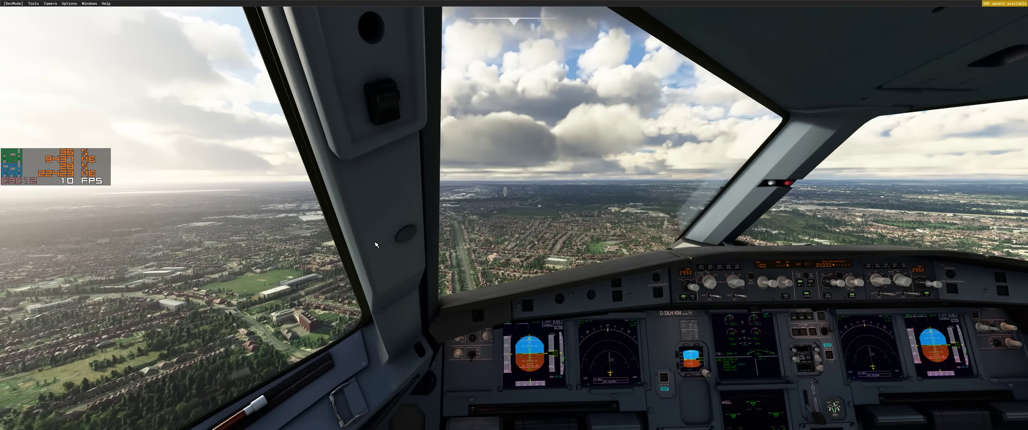
- Pause the approach and open General Options to show the Graphics settings page
{"action": "left_click", "coordinate": [810, 333]}
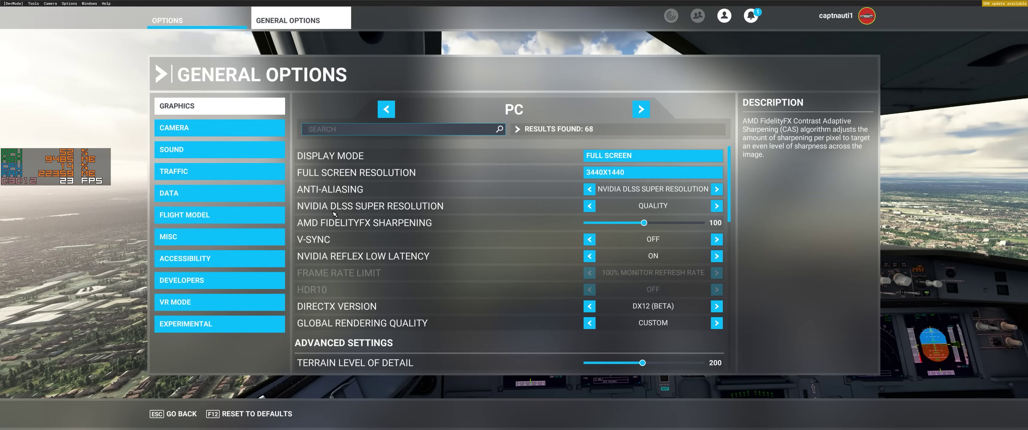
- Review the Traffic settings with road vehicle traffic at 28, apply and save, then return to Options
{"action": "scroll", "coordinate": [334, 214], "scroll_direction": "down", "scroll_amount": 1}
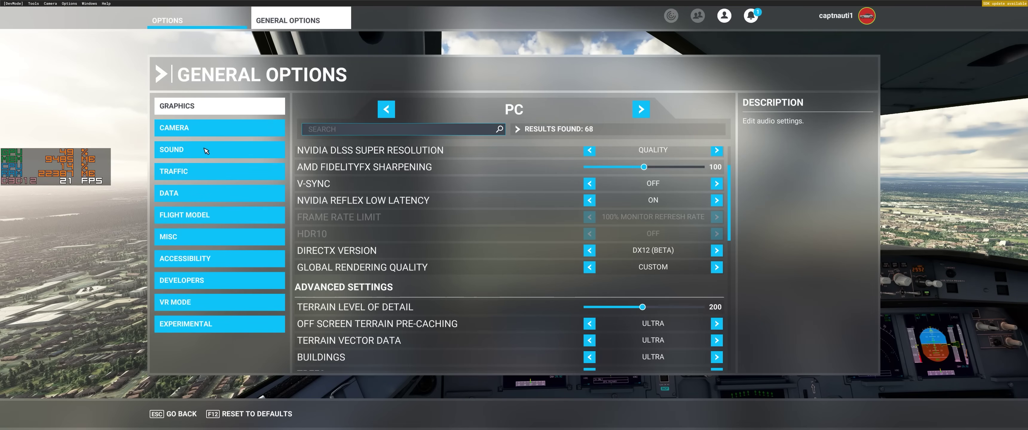
{"action": "left_click", "coordinate": [194, 173]}
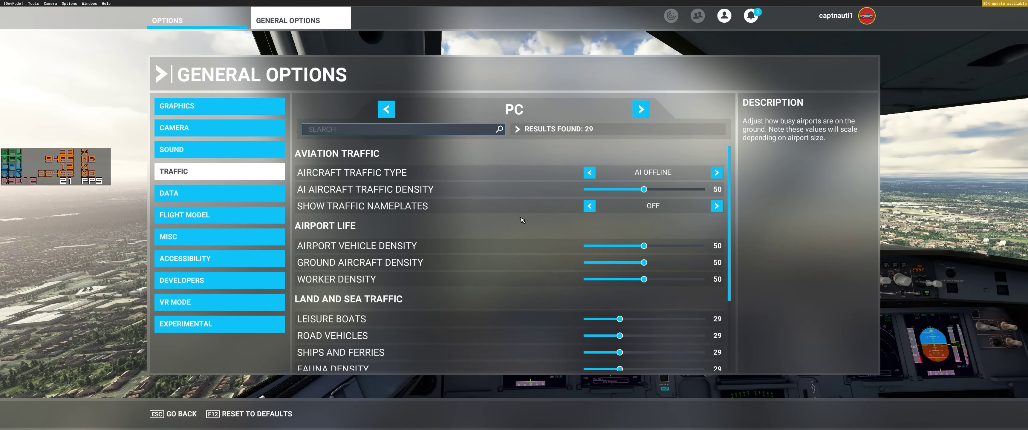
{"action": "scroll", "coordinate": [522, 220], "scroll_direction": "down", "scroll_amount": 1}
{"action": "scroll", "coordinate": [522, 220], "scroll_direction": "up", "scroll_amount": 1}
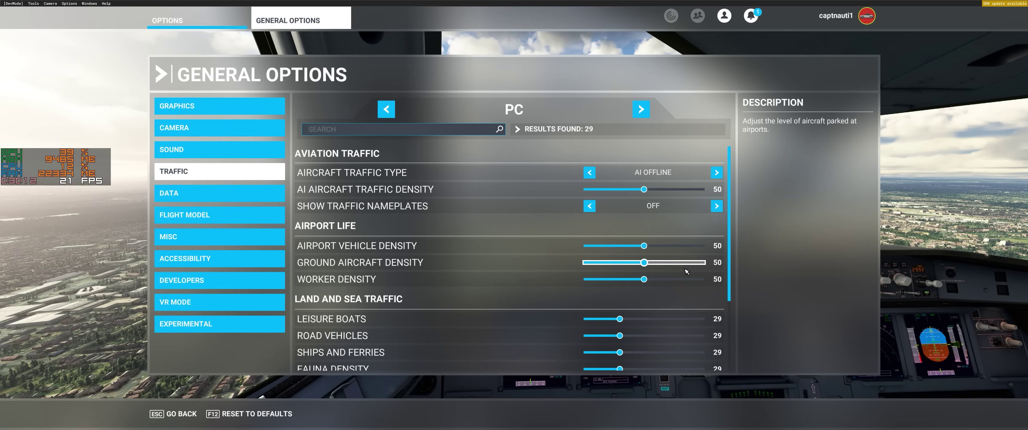
{"action": "scroll", "coordinate": [686, 292], "scroll_direction": "down", "scroll_amount": 1}
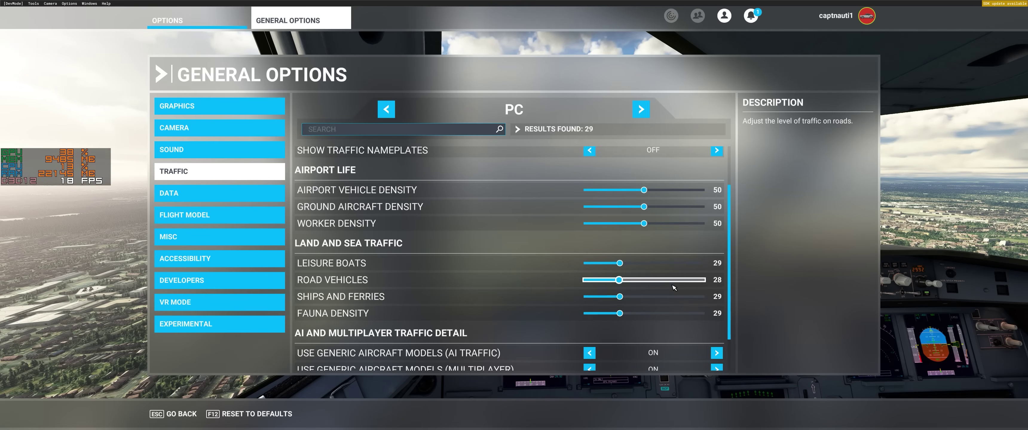
{"action": "scroll", "coordinate": [667, 305], "scroll_direction": "down", "scroll_amount": 1}
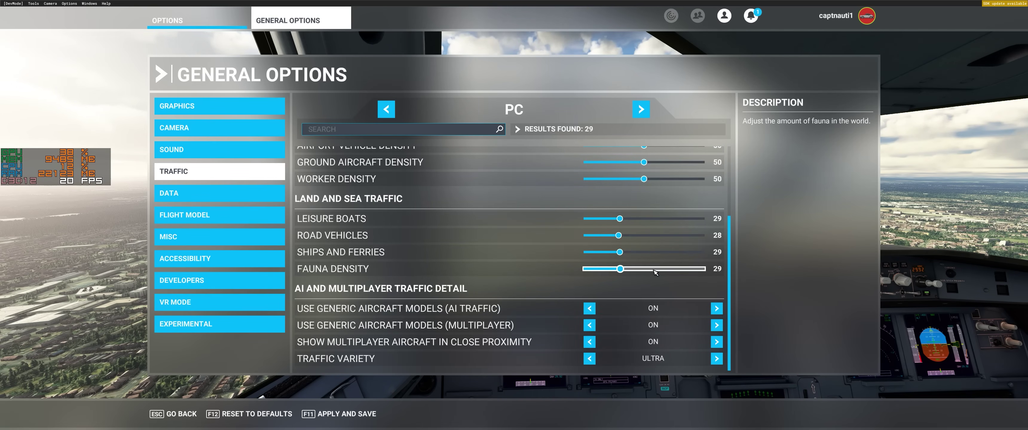
{"action": "left_click", "coordinate": [325, 414]}
{"action": "left_click", "coordinate": [161, 415]}
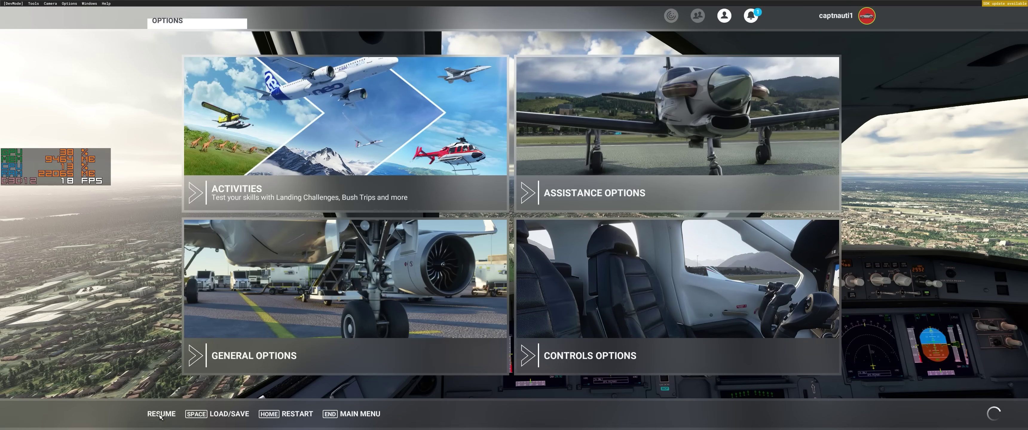
- Resume the flight from the Options menu
{"action": "left_click", "coordinate": [161, 414]}
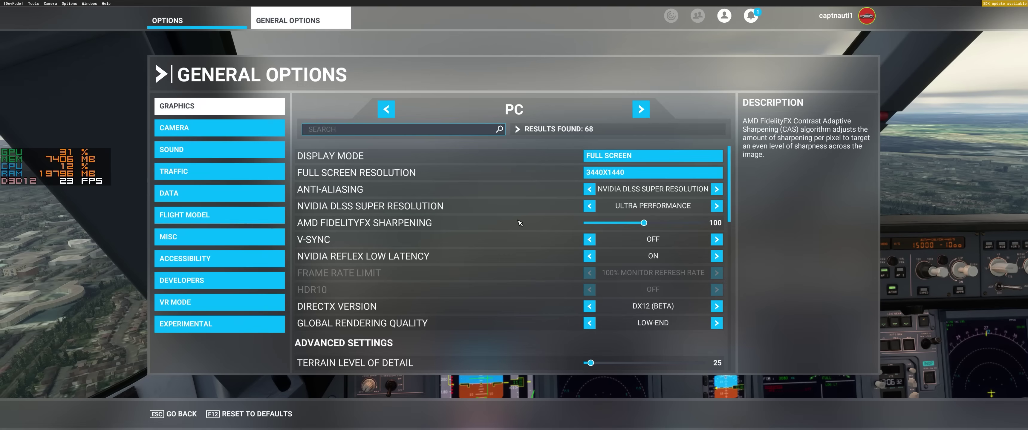
- Lower the graphics Terrain Level of Detail from 25 to 20
{"action": "scroll", "coordinate": [519, 222], "scroll_direction": "down", "scroll_amount": 2}
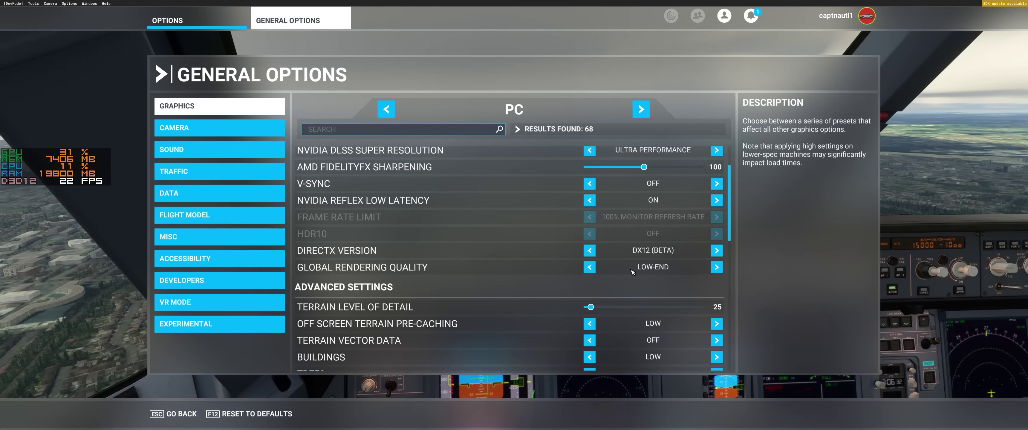
{"action": "scroll", "coordinate": [663, 270], "scroll_direction": "down", "scroll_amount": 2}
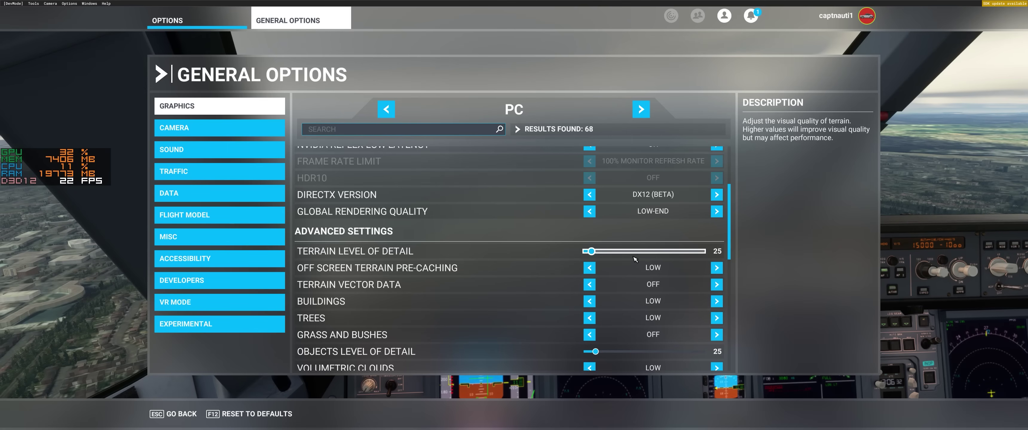
{"action": "key", "text": "Left"}
{"action": "scroll", "coordinate": [643, 280], "scroll_direction": "down", "scroll_amount": 2}
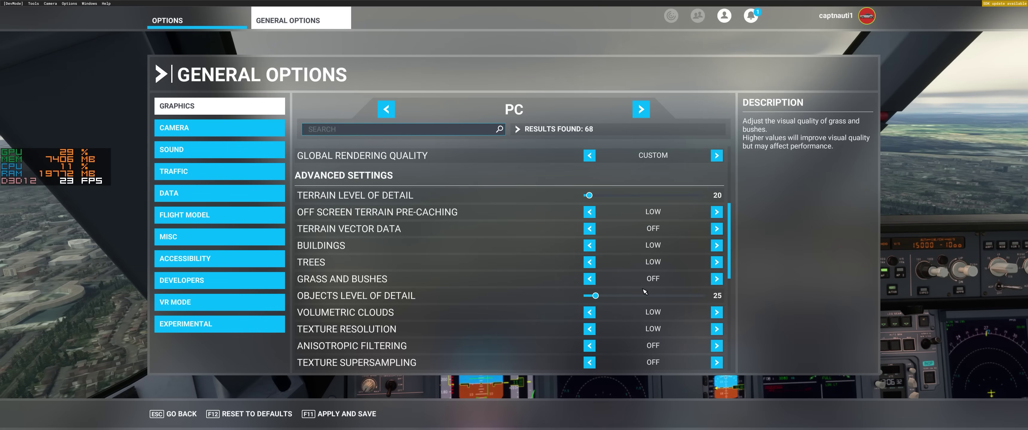
{"action": "scroll", "coordinate": [645, 292], "scroll_direction": "down", "scroll_amount": 8}
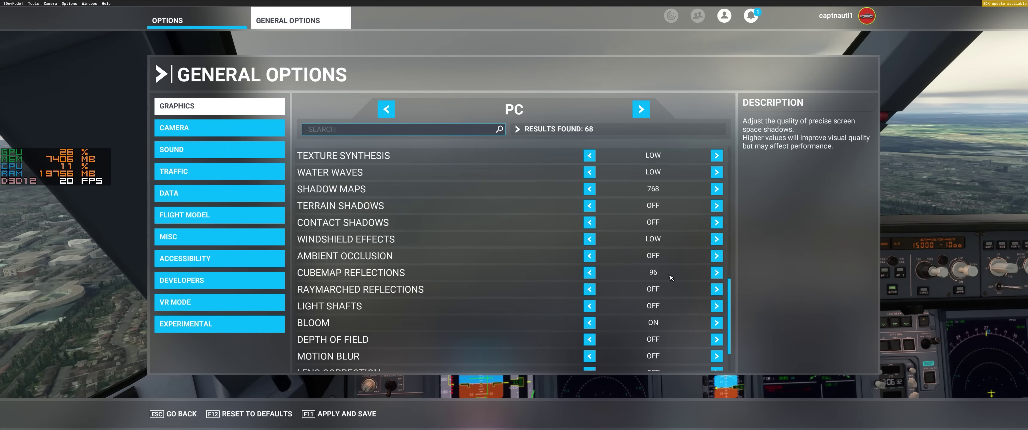
{"action": "scroll", "coordinate": [670, 277], "scroll_direction": "down", "scroll_amount": 2}
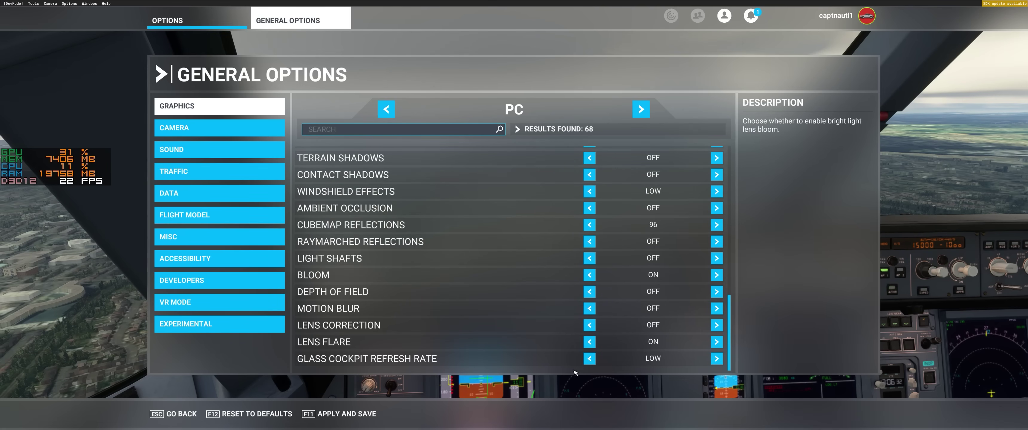
- Review the traffic settings, then leave and confirm Apply and Save for pending changes
{"action": "left_click", "coordinate": [255, 171]}
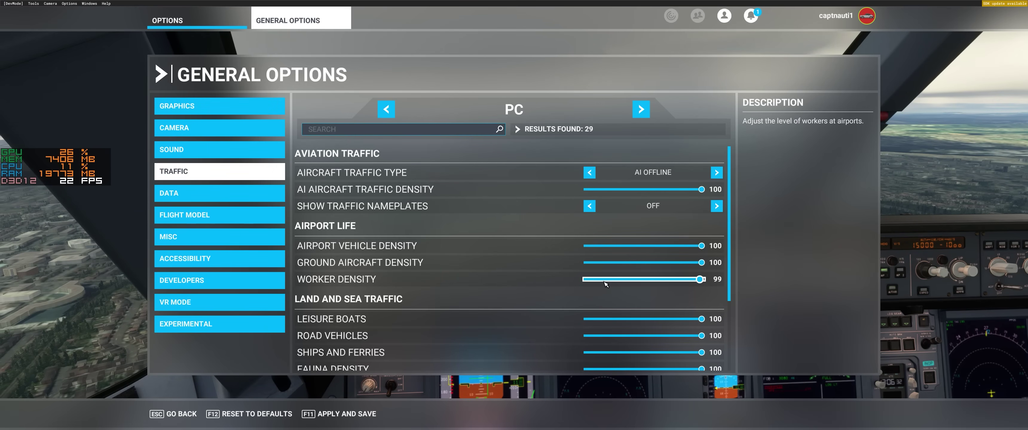
{"action": "scroll", "coordinate": [627, 319], "scroll_direction": "down", "scroll_amount": 3}
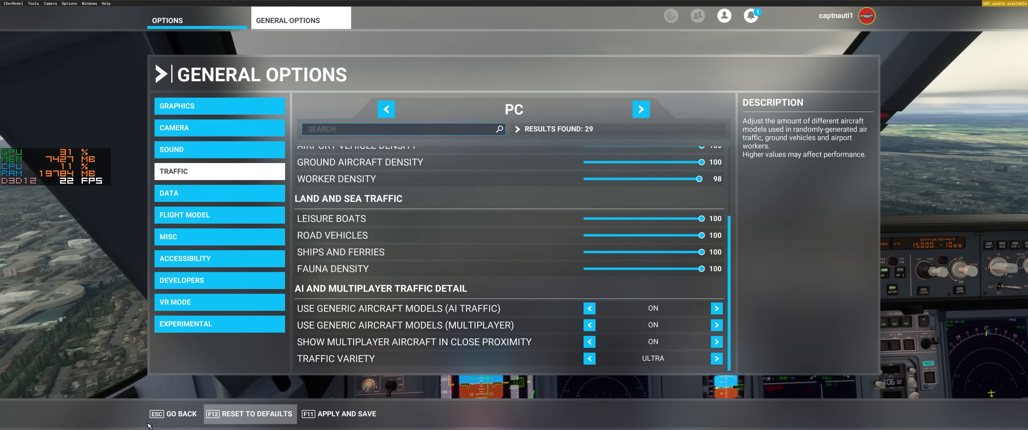
{"action": "left_click", "coordinate": [165, 419]}
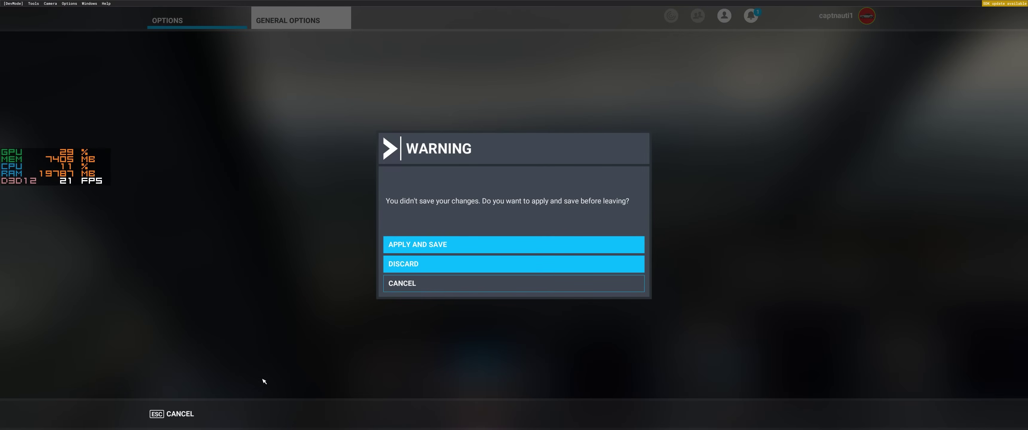
{"action": "left_click", "coordinate": [405, 244]}
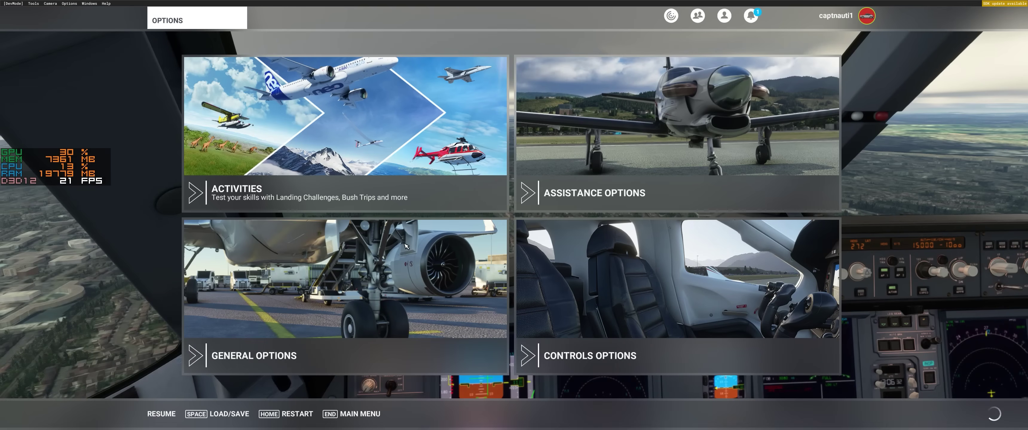
- Resume the flight, letting the airliner continue down to short final
{"action": "left_click", "coordinate": [162, 415]}
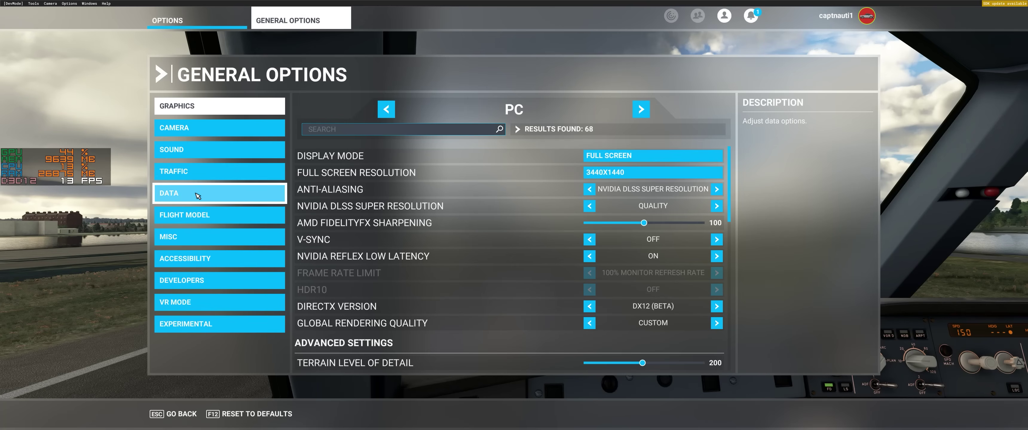
- In General Options Traffic, set Aircraft Traffic Type to OFF
{"action": "left_click", "coordinate": [199, 195]}
{"action": "left_click", "coordinate": [202, 176]}
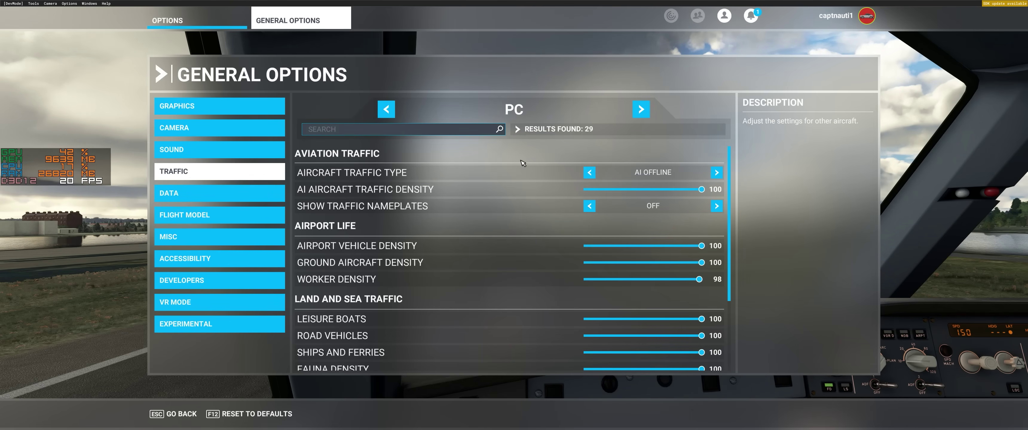
{"action": "left_click", "coordinate": [590, 172]}
{"action": "left_click", "coordinate": [590, 172]}
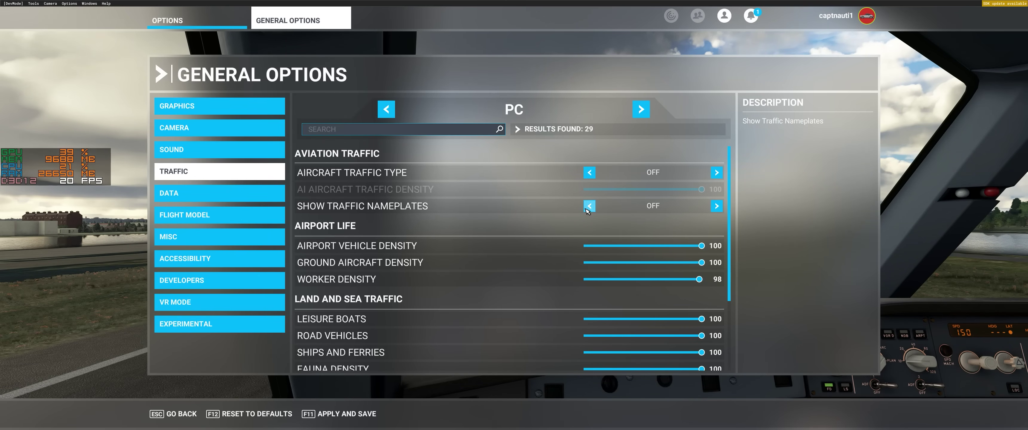
- Set Ground Aircraft Density to 0, Worker Density to 12, and Airport Vehicle Density to 7
{"action": "left_click_drag", "start_coordinate": [610, 245], "coordinate": [581, 247]}
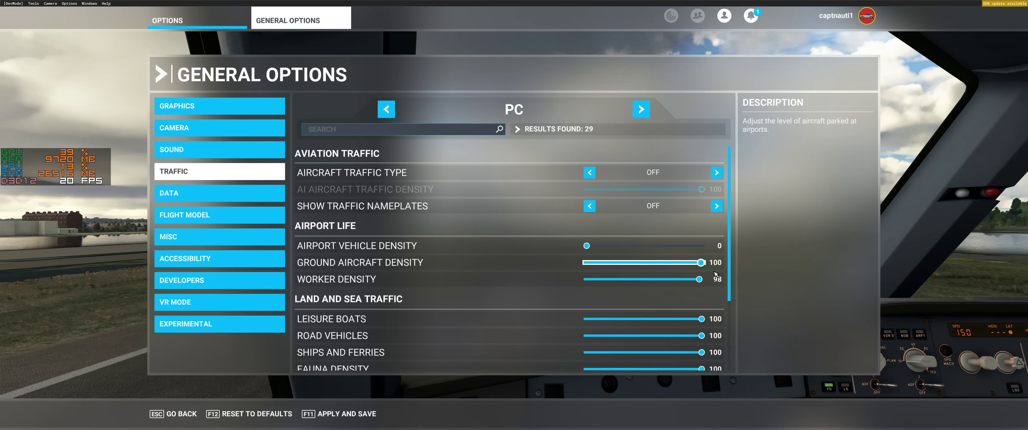
{"action": "left_click_drag", "start_coordinate": [700, 263], "coordinate": [534, 259]}
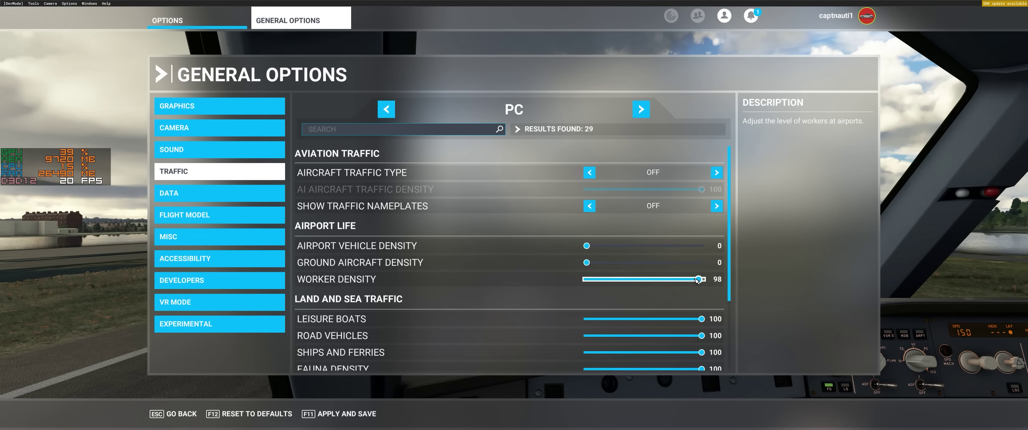
{"action": "left_click_drag", "start_coordinate": [696, 281], "coordinate": [604, 285]}
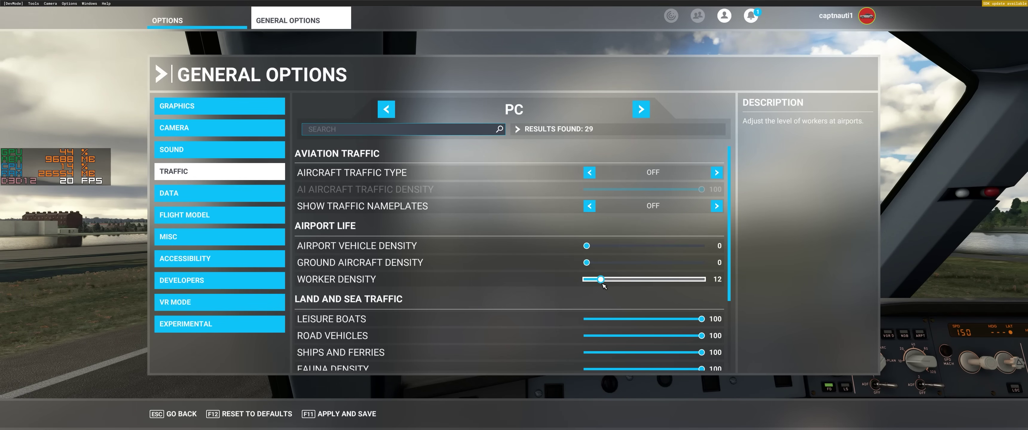
{"action": "scroll", "coordinate": [505, 296], "scroll_direction": "down", "scroll_amount": 1}
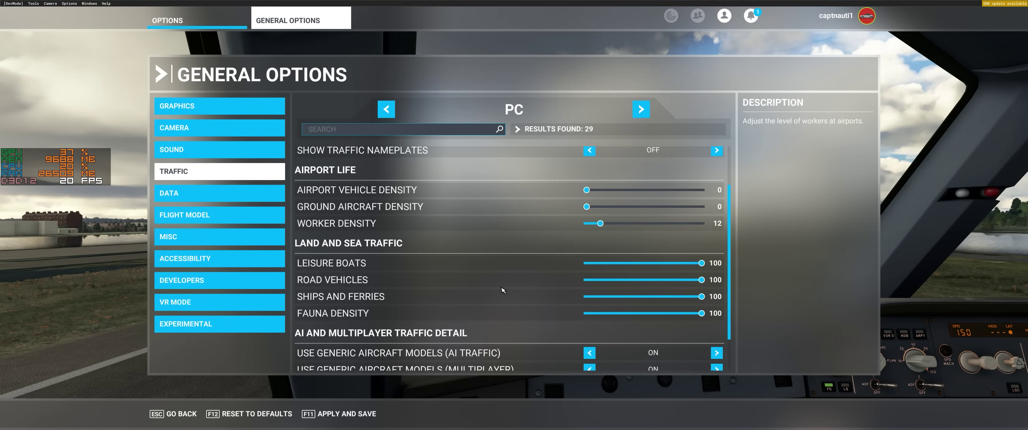
{"action": "left_click", "coordinate": [589, 191]}
{"action": "left_click_drag", "start_coordinate": [596, 192], "coordinate": [602, 192]}
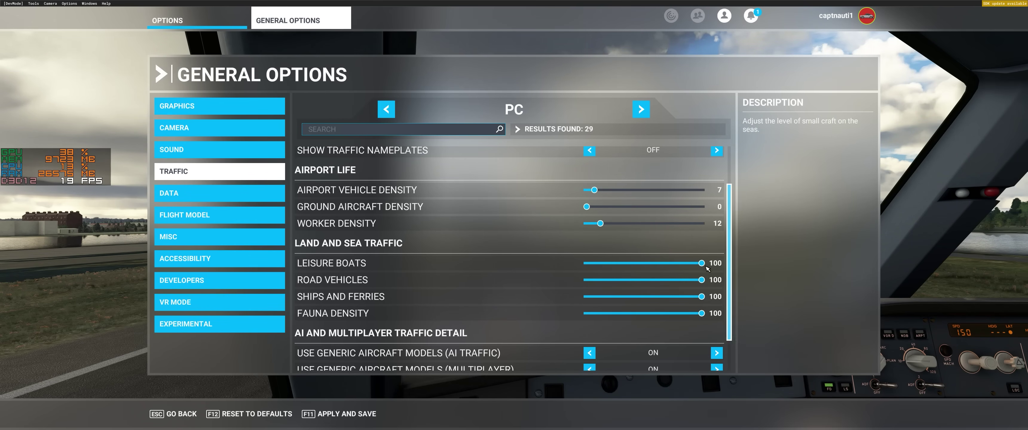
- Lower Leisure Boats to 5, Ships and Ferries to 7, and Fauna Density to 11
{"action": "left_click_drag", "start_coordinate": [701, 265], "coordinate": [601, 282]}
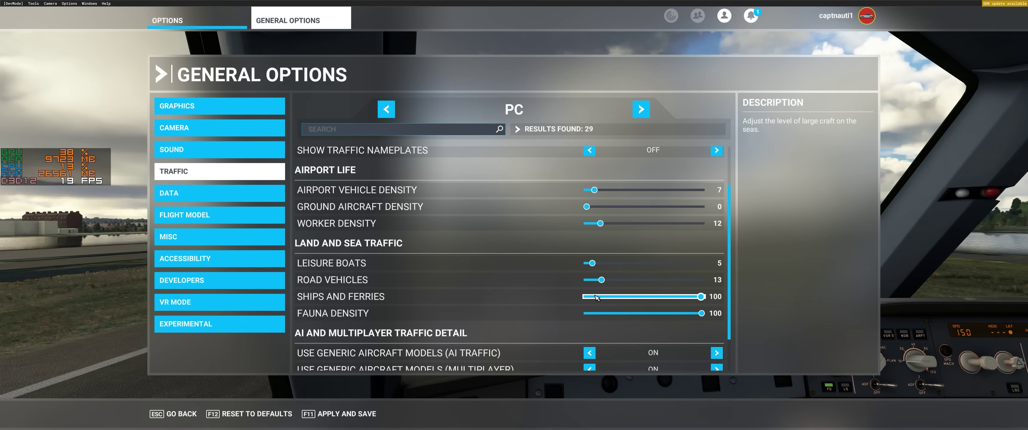
{"action": "left_click", "coordinate": [594, 297]}
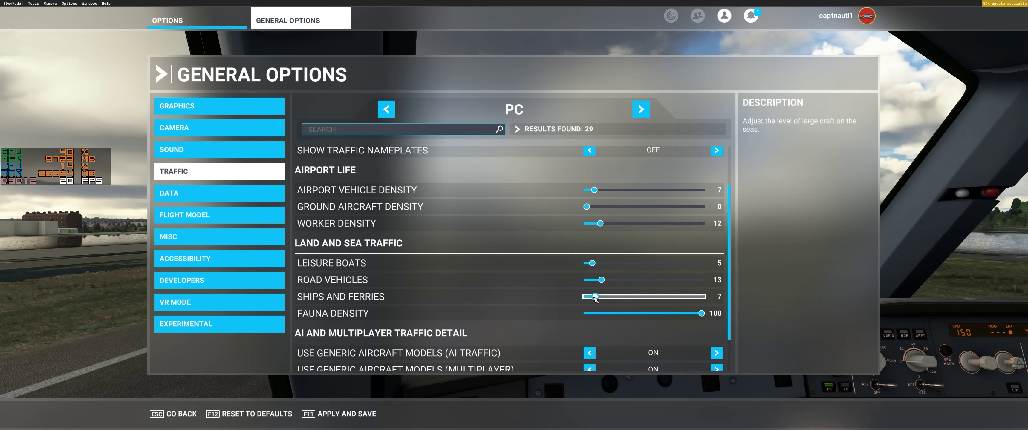
{"action": "left_click", "coordinate": [598, 314]}
{"action": "scroll", "coordinate": [469, 308], "scroll_direction": "down", "scroll_amount": 2}
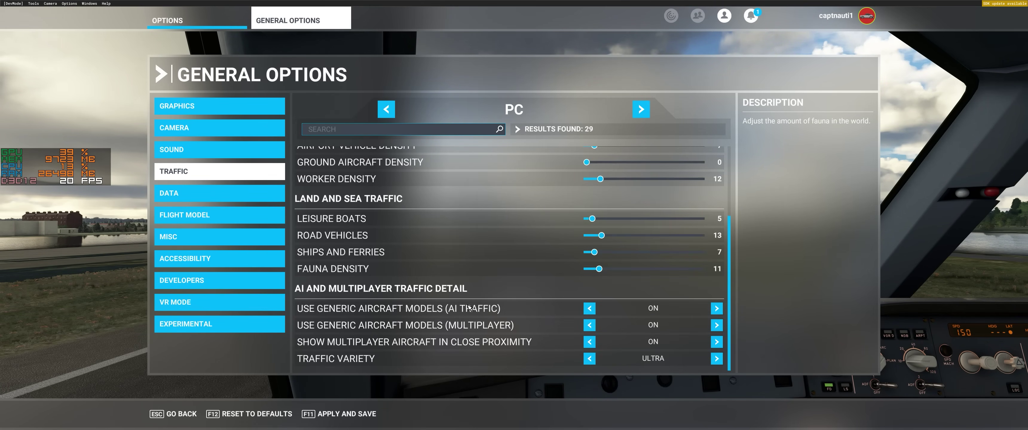
{"action": "left_click", "coordinate": [177, 105]}
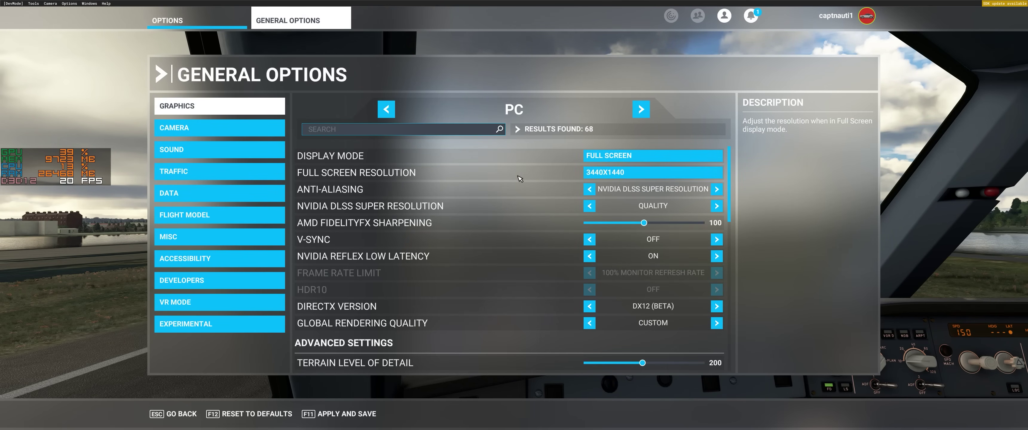
- Look over the full graphics list, apply and save all changes, and return to Options
{"action": "scroll", "coordinate": [518, 178], "scroll_direction": "down", "scroll_amount": 2}
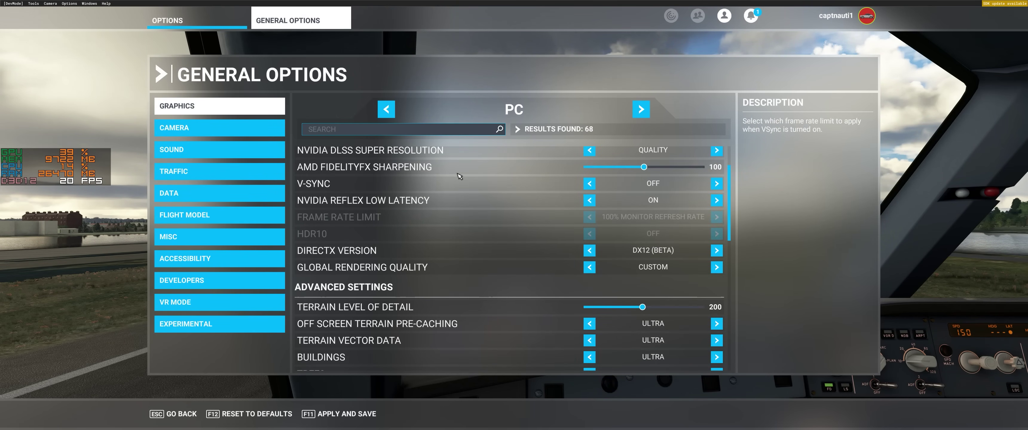
{"action": "scroll", "coordinate": [478, 213], "scroll_direction": "down", "scroll_amount": 3}
{"action": "scroll", "coordinate": [477, 212], "scroll_direction": "down", "scroll_amount": 10}
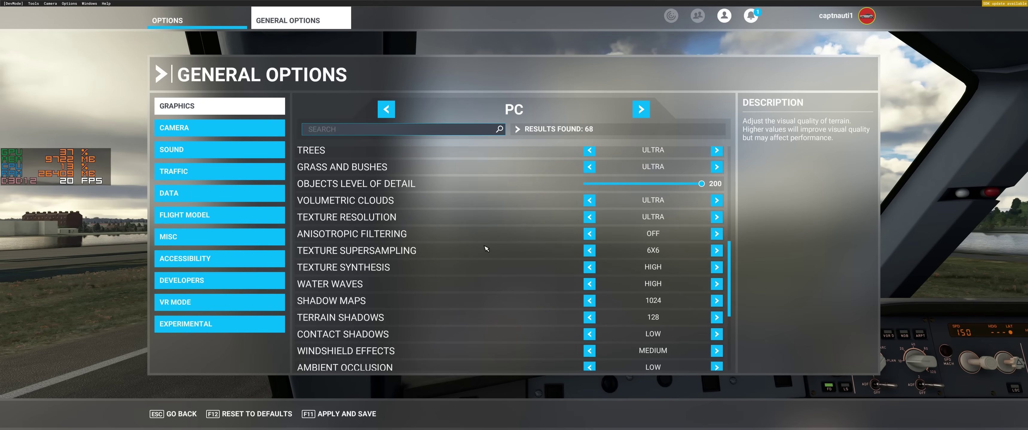
{"action": "scroll", "coordinate": [486, 247], "scroll_direction": "down", "scroll_amount": 3}
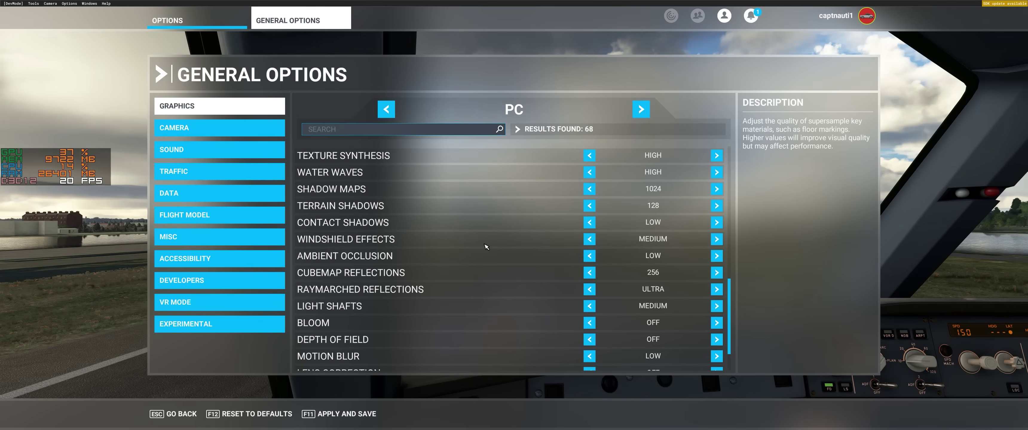
{"action": "scroll", "coordinate": [486, 247], "scroll_direction": "down", "scroll_amount": 3}
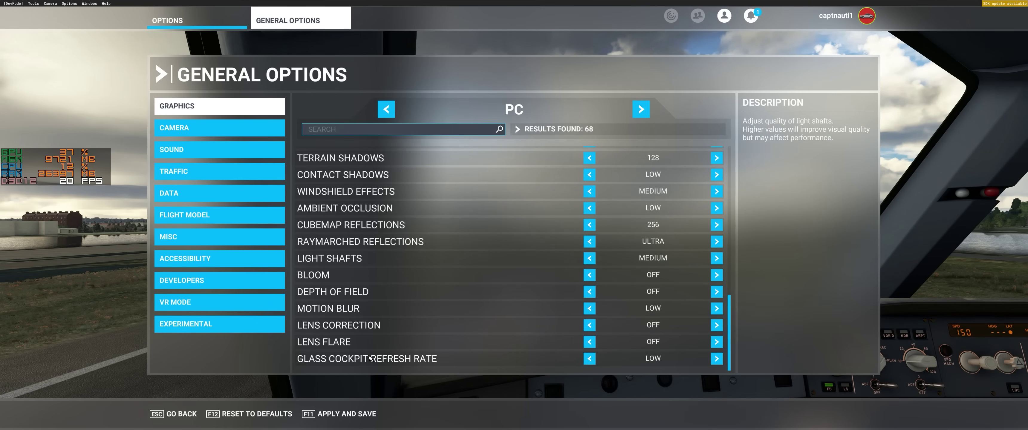
{"action": "left_click", "coordinate": [349, 416]}
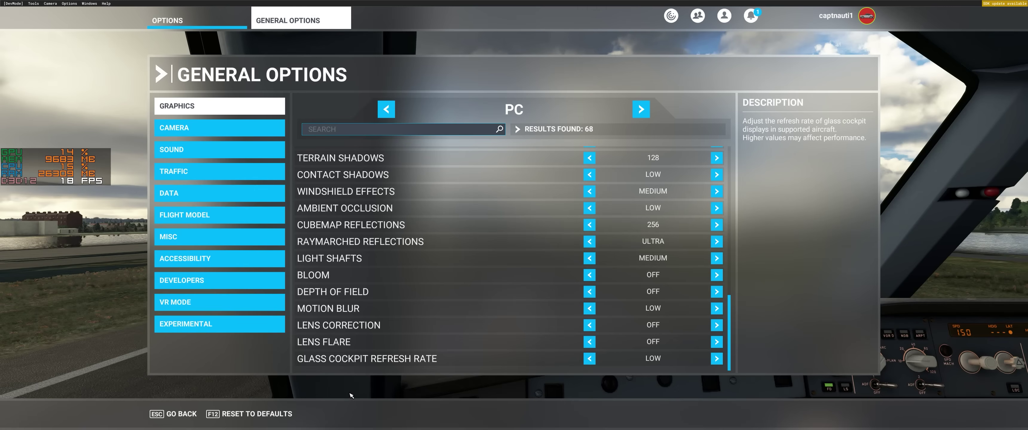
{"action": "left_click", "coordinate": [173, 413]}
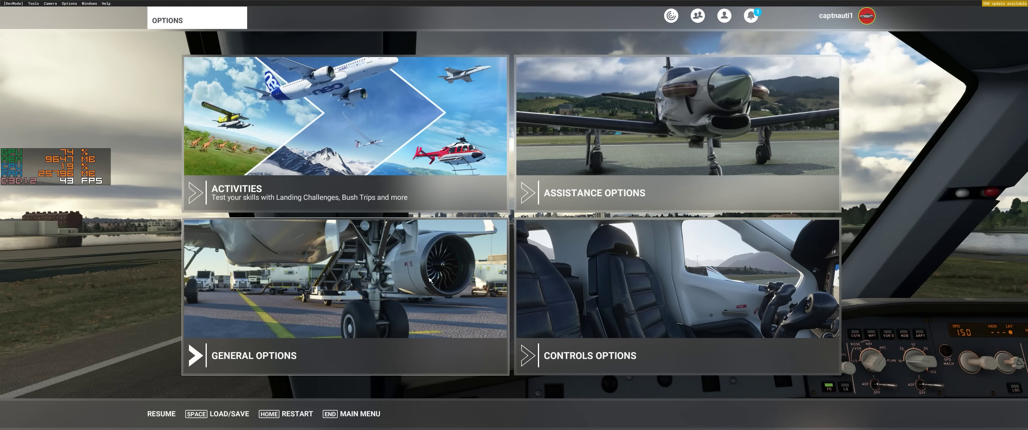